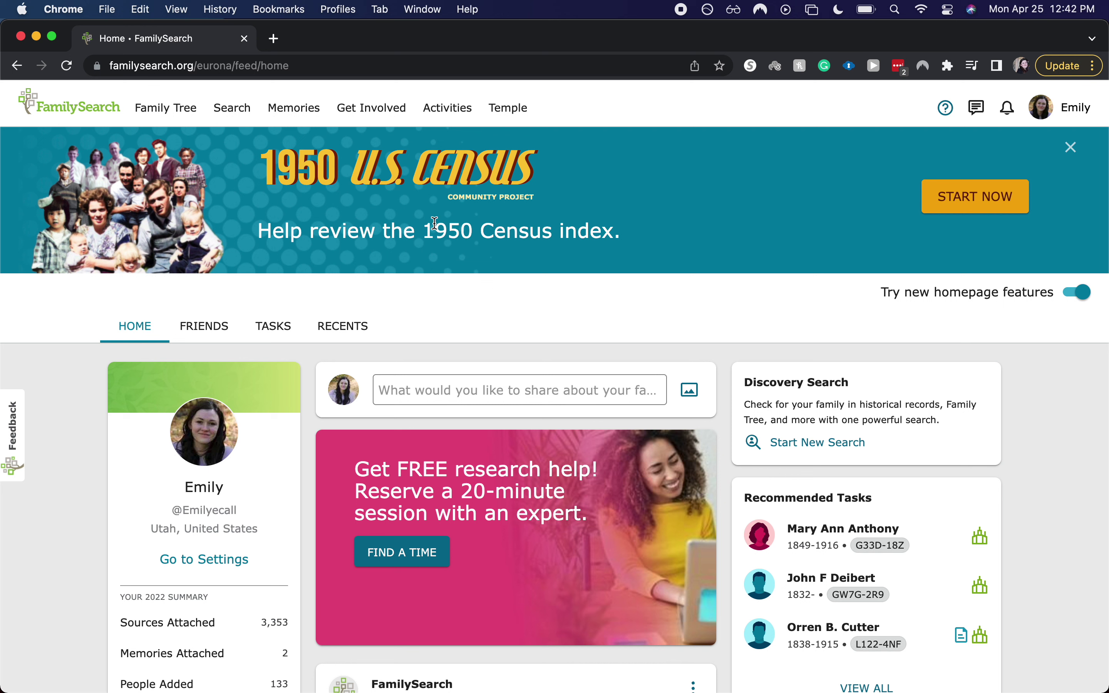
Go to Search > Records and place the cursor in the First Names field.
scroll(362, 450, "down", 1)
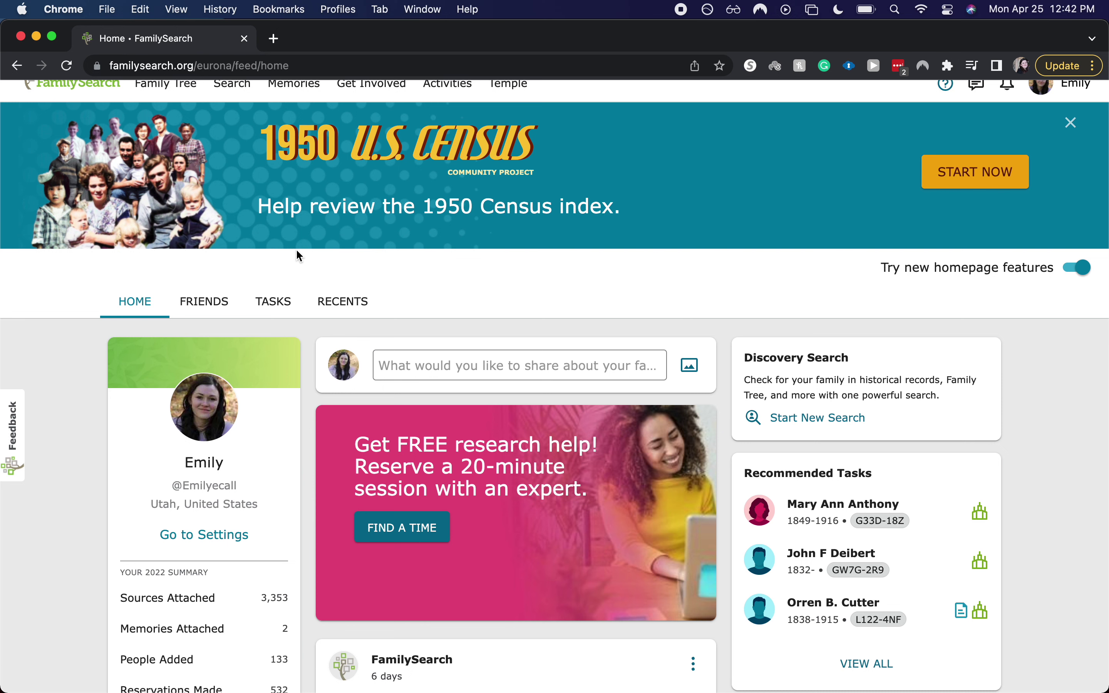
scroll(248, 145, "up", 1)
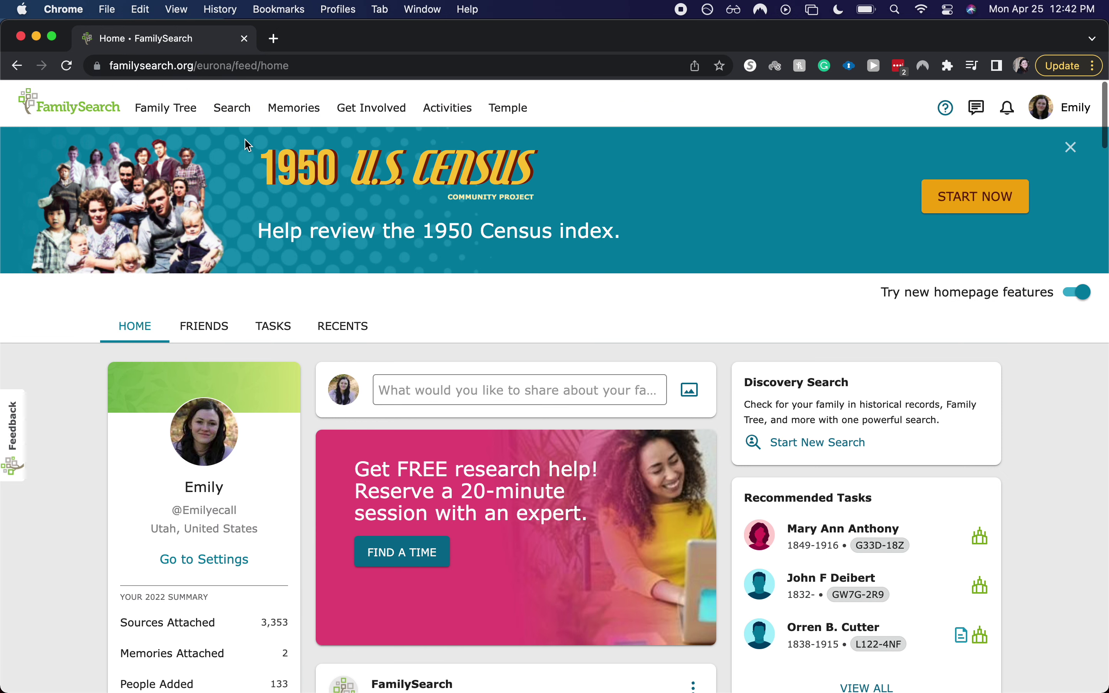
left_click(223, 118)
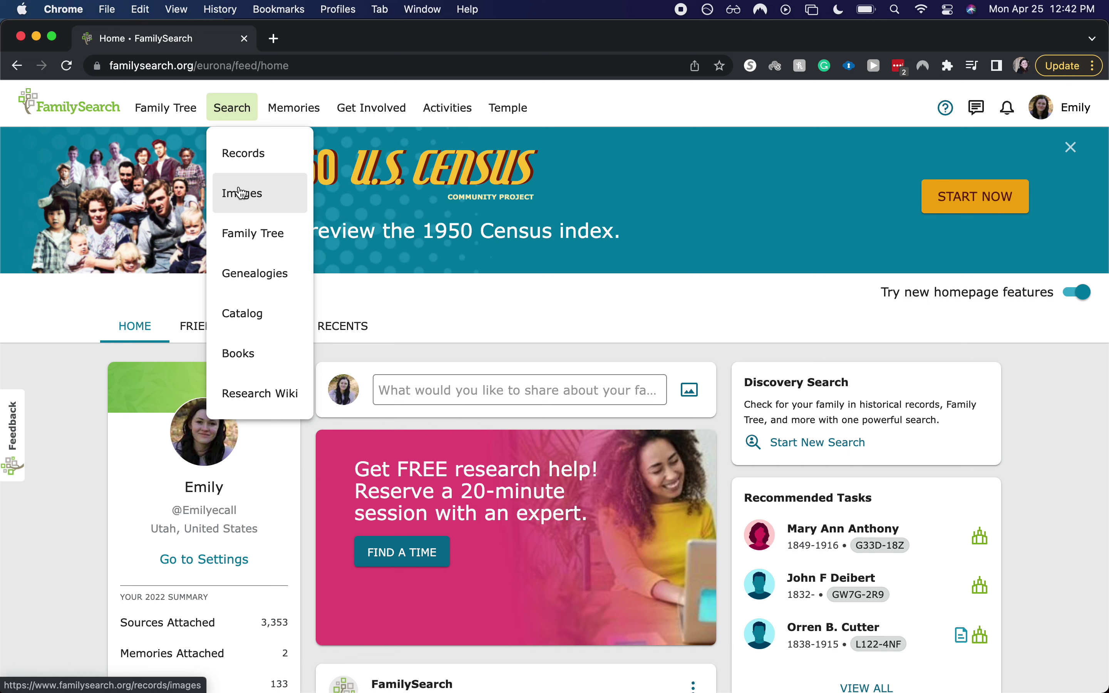
left_click(260, 154)
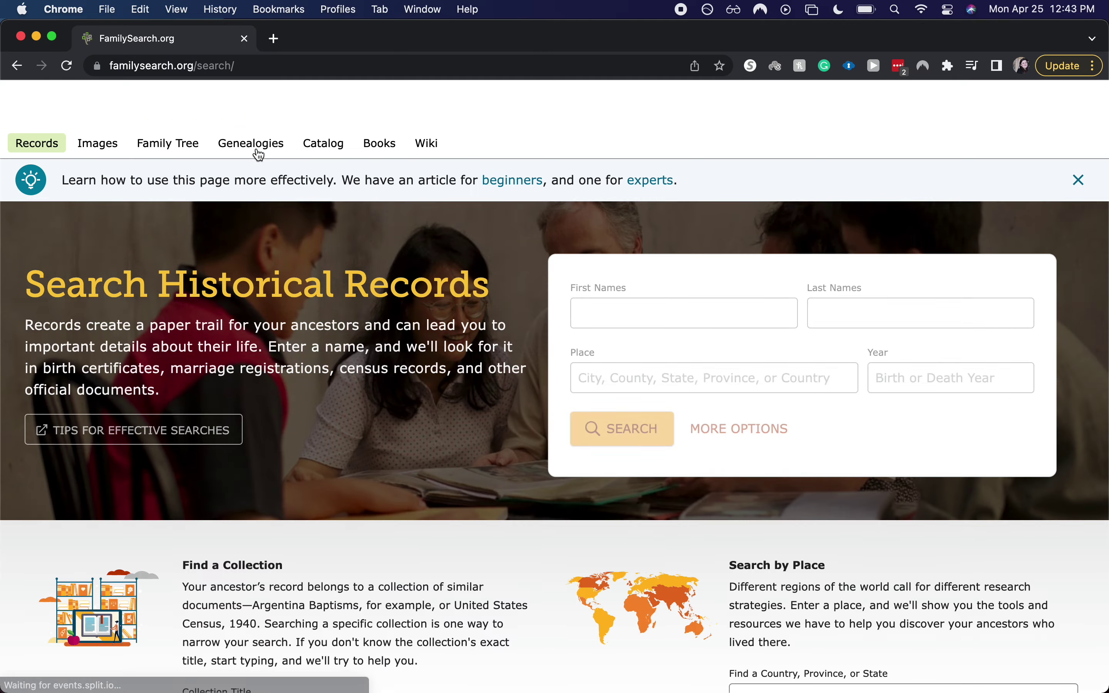
left_click(604, 458)
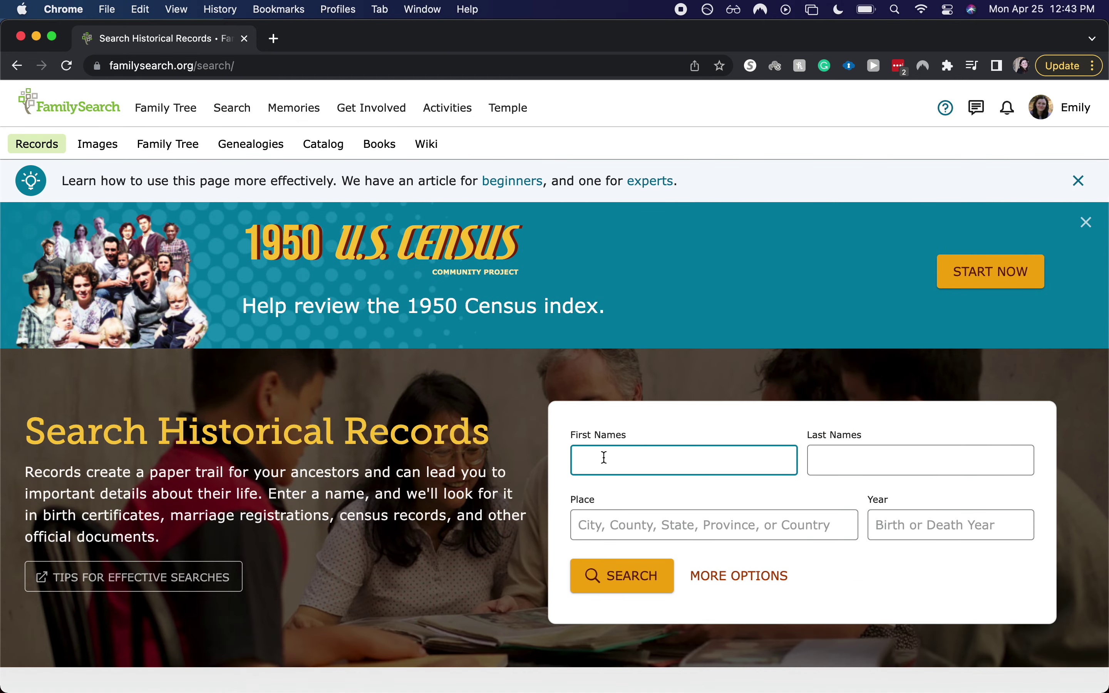
scroll(604, 457, "down", 3)
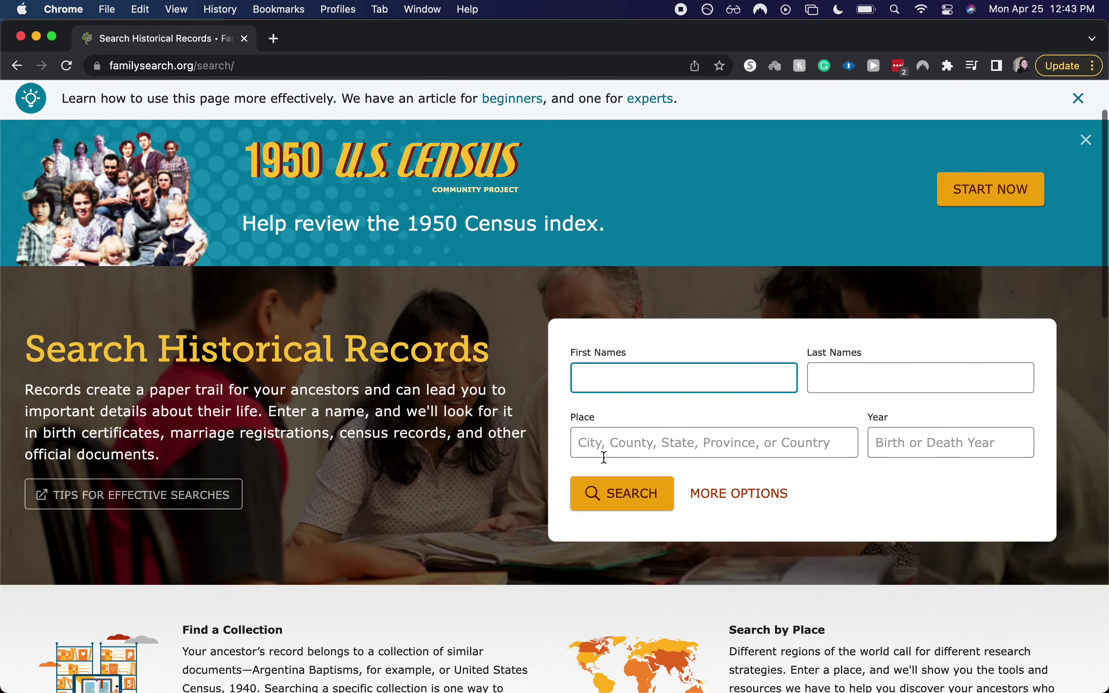
scroll(605, 458, "down", 1)
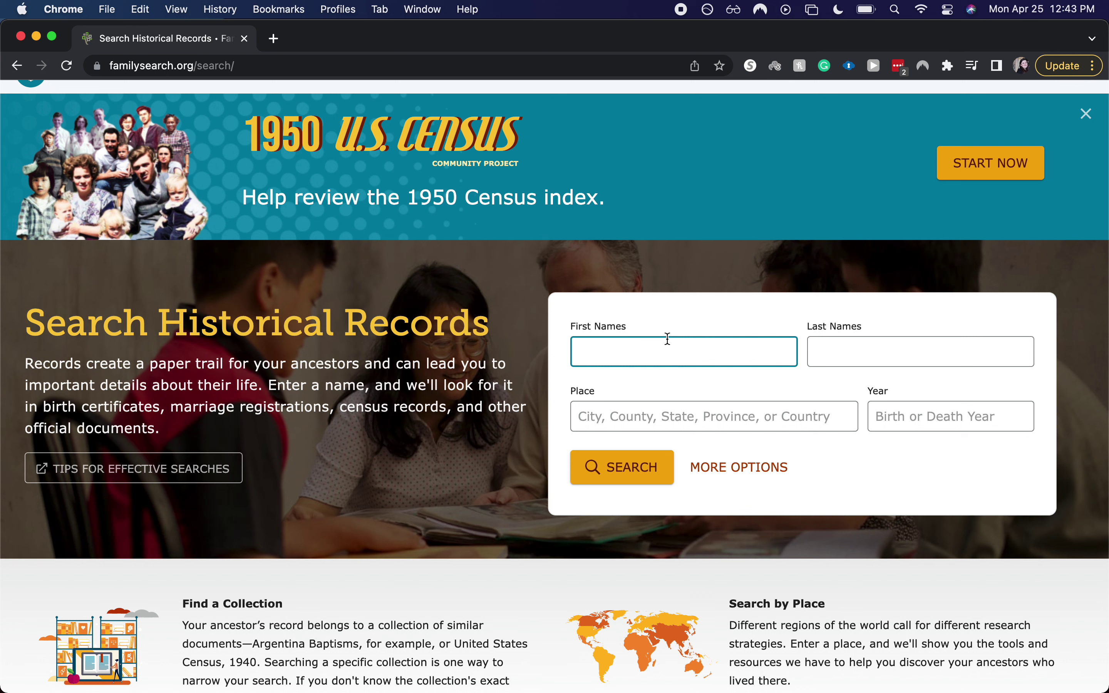
type("Nancy")
key("Tab")
type("Jones")
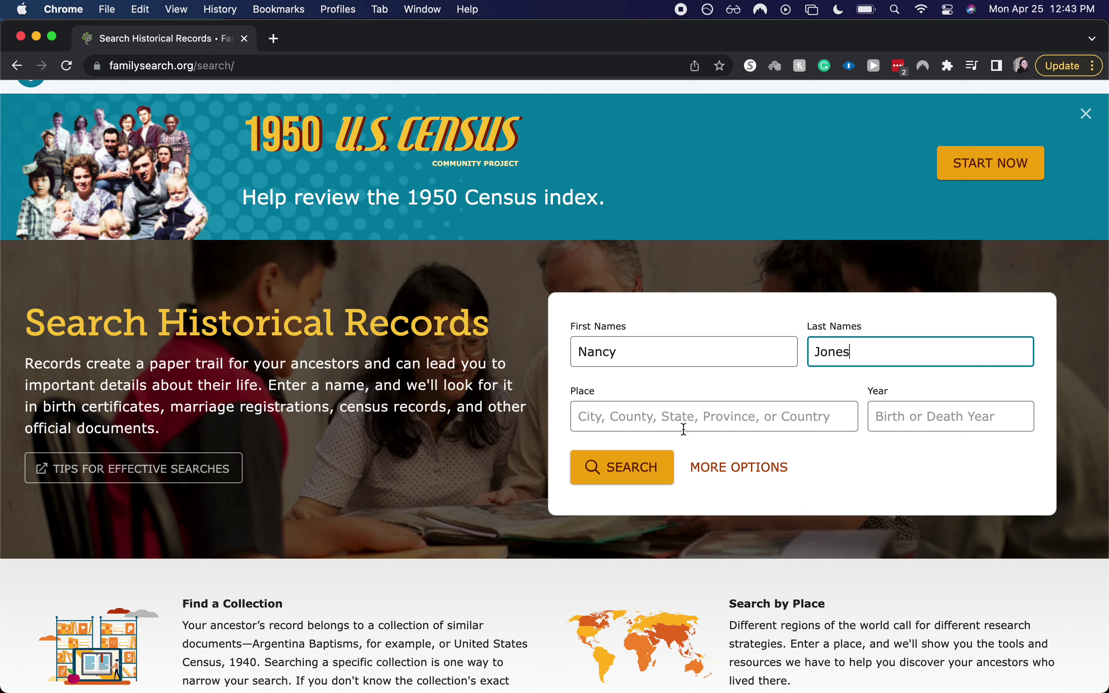
Enter place North Carolina and year 1823, and show more search options.
left_click(683, 429)
type("N")
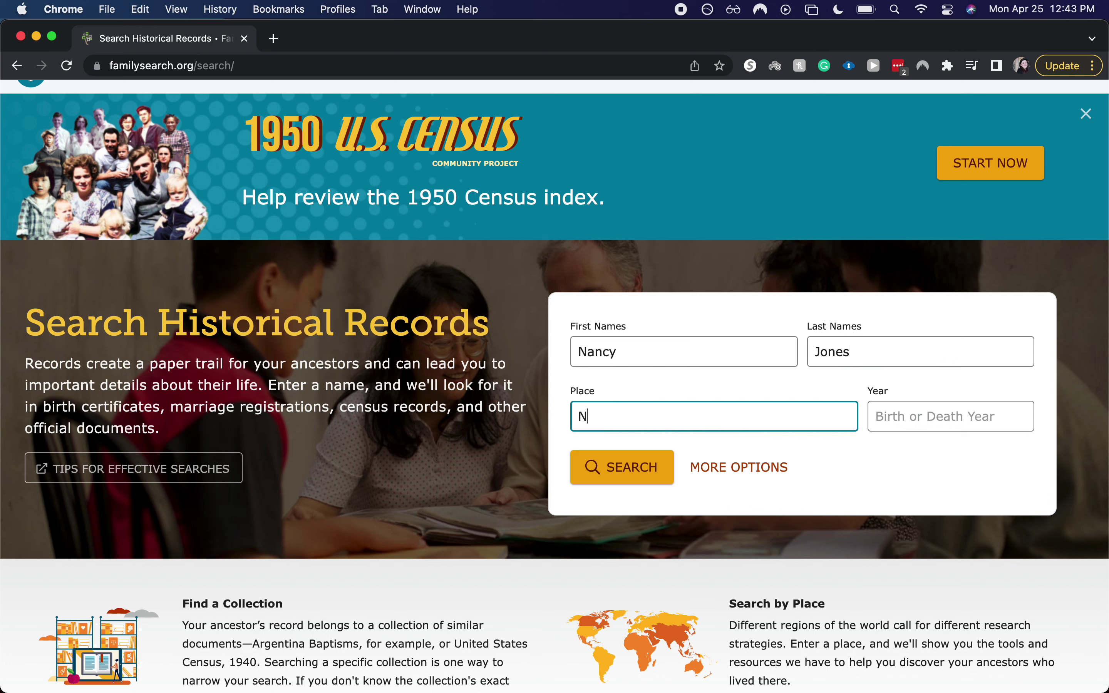
type("otth Carolina")
left_click(912, 424)
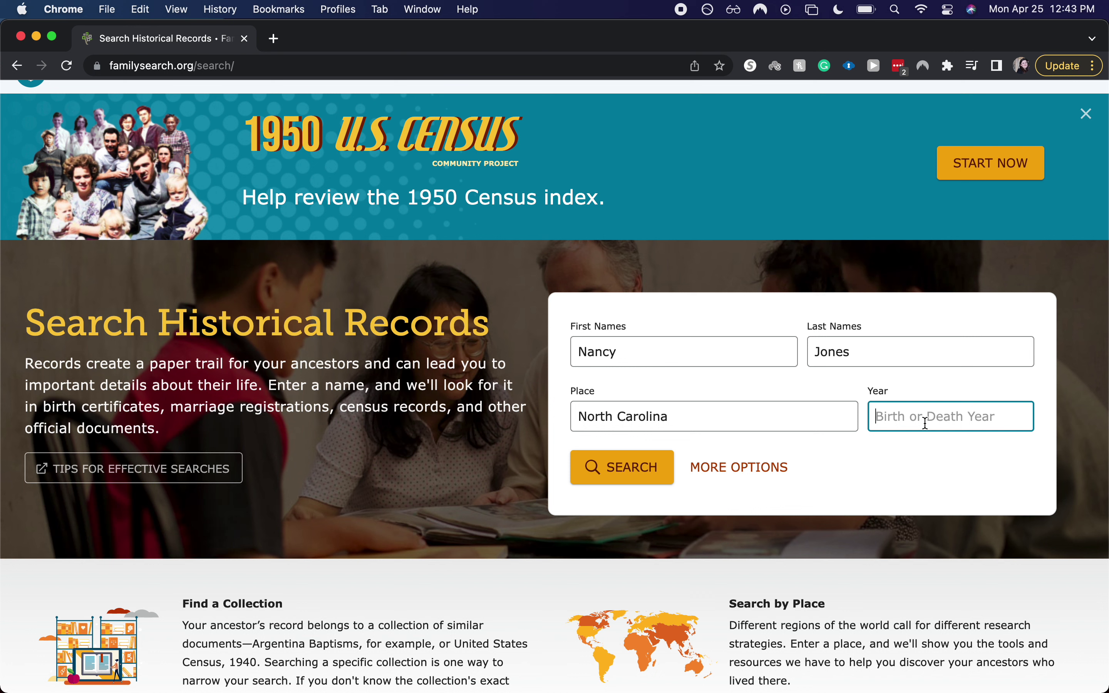
type("1")
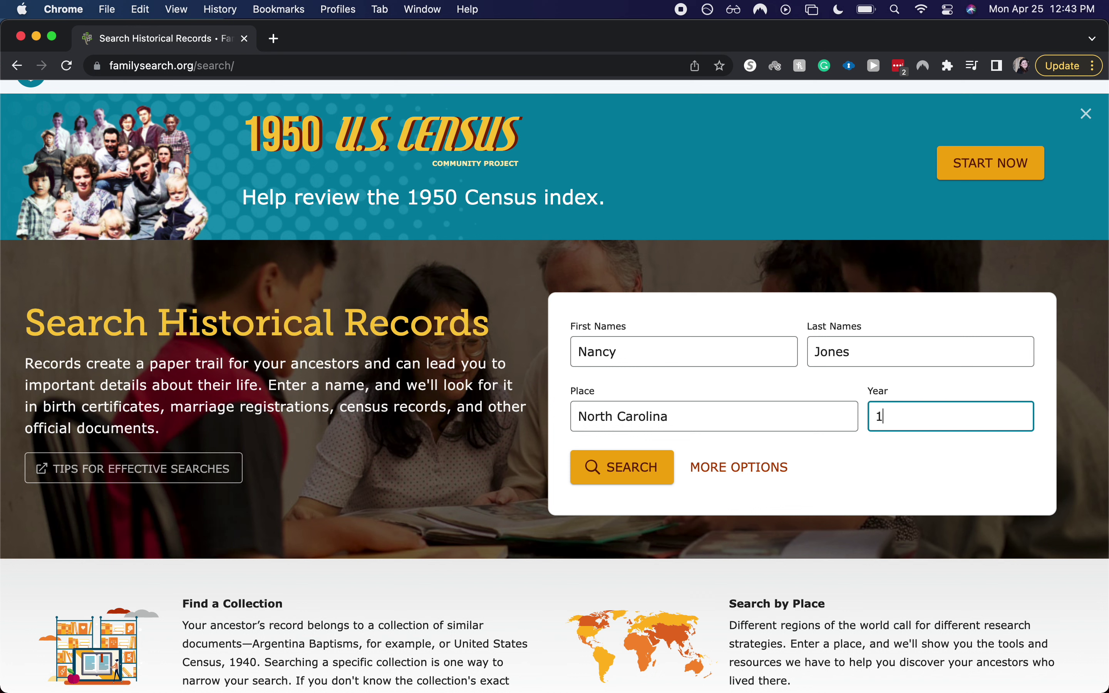
type("1111123")
key("BackSpace")
type("3")
left_click(718, 479)
Check the 1823 year and North Carolina place entries, then run the Nancy Jones search.
scroll(718, 479, "down", 4)
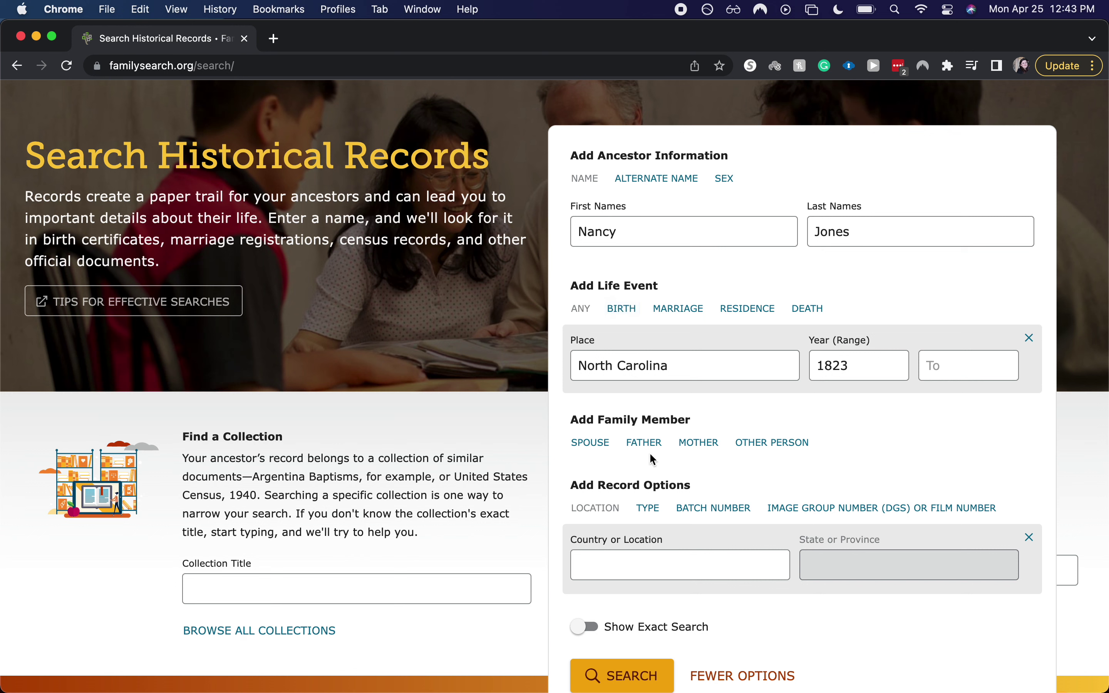
scroll(651, 455, "down", 4)
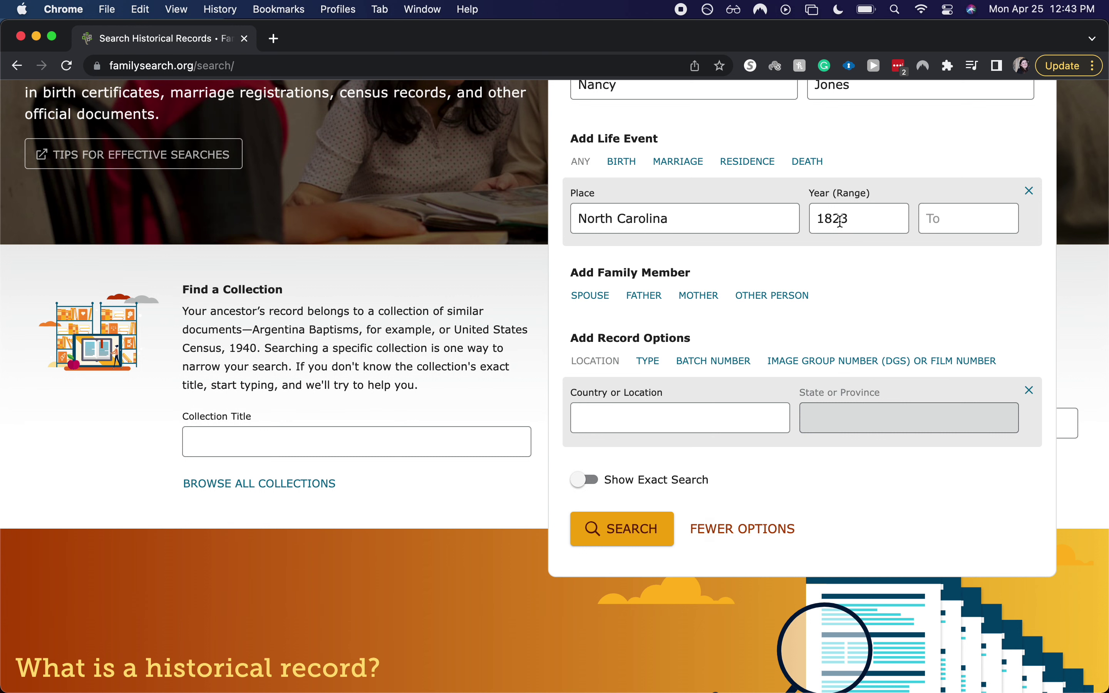
left_click_drag(856, 209, 802, 218)
left_click(770, 217)
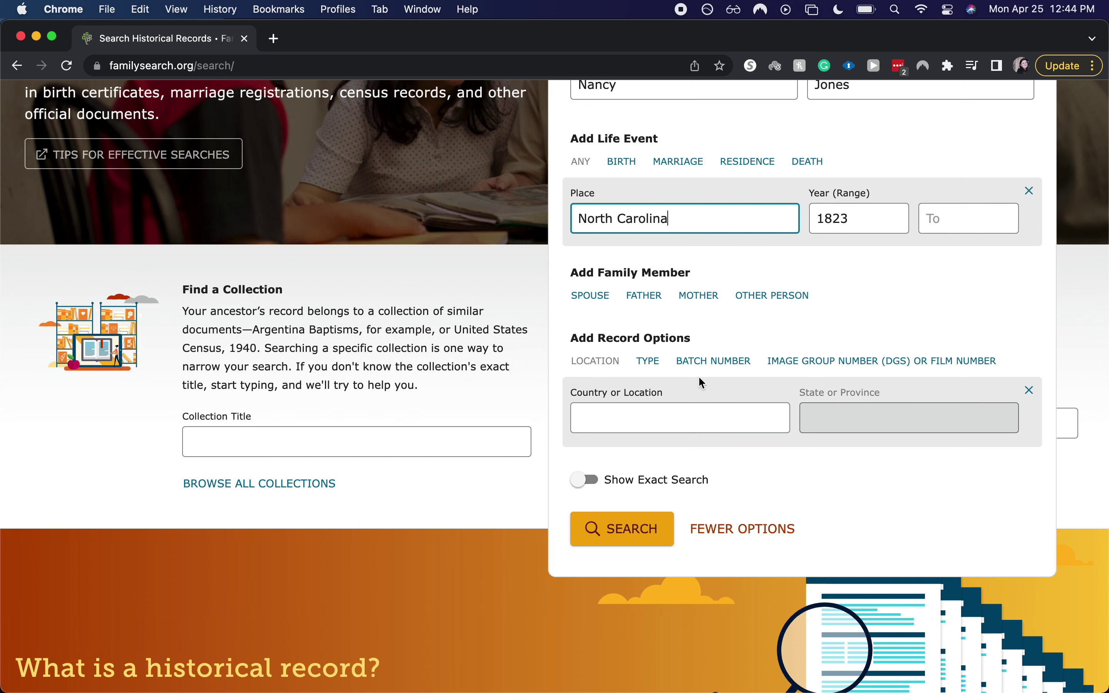
left_click(596, 524)
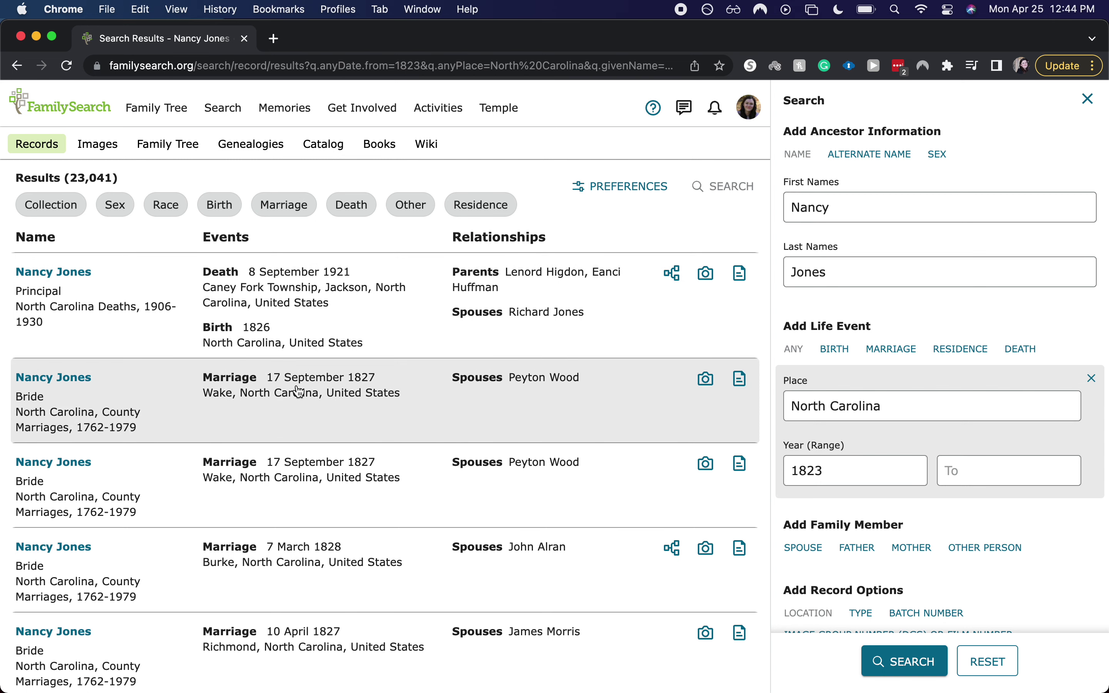
Open the tree person linked to the first result, then return to the 23,041 results.
scroll(299, 393, "down", 3)
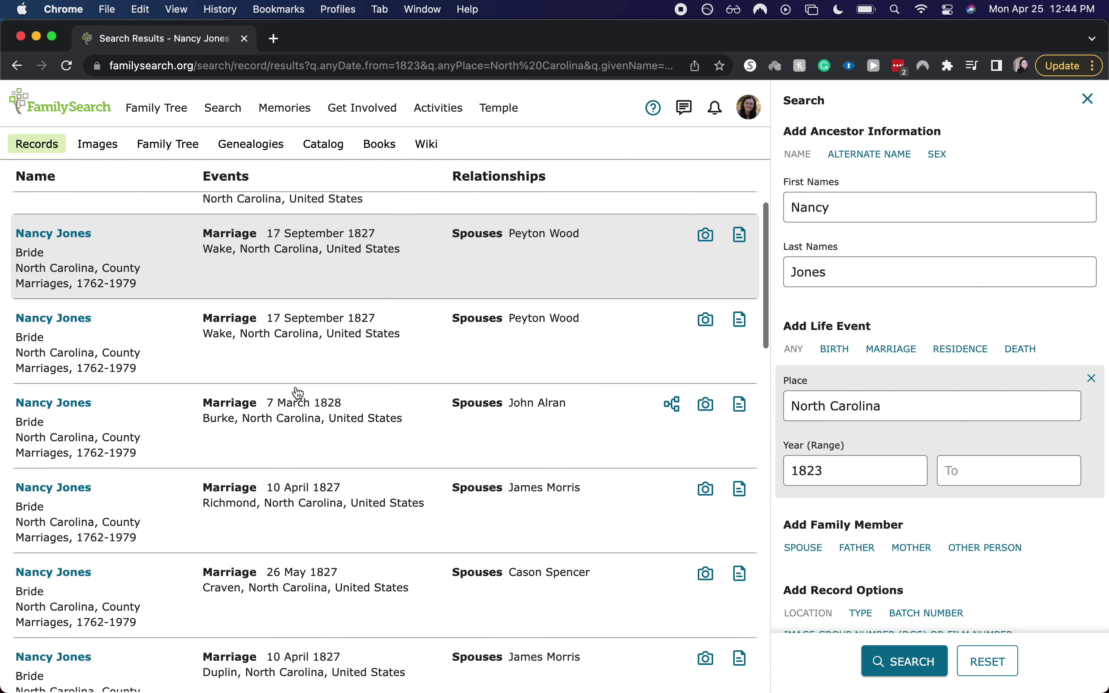
scroll(298, 393, "up", 3)
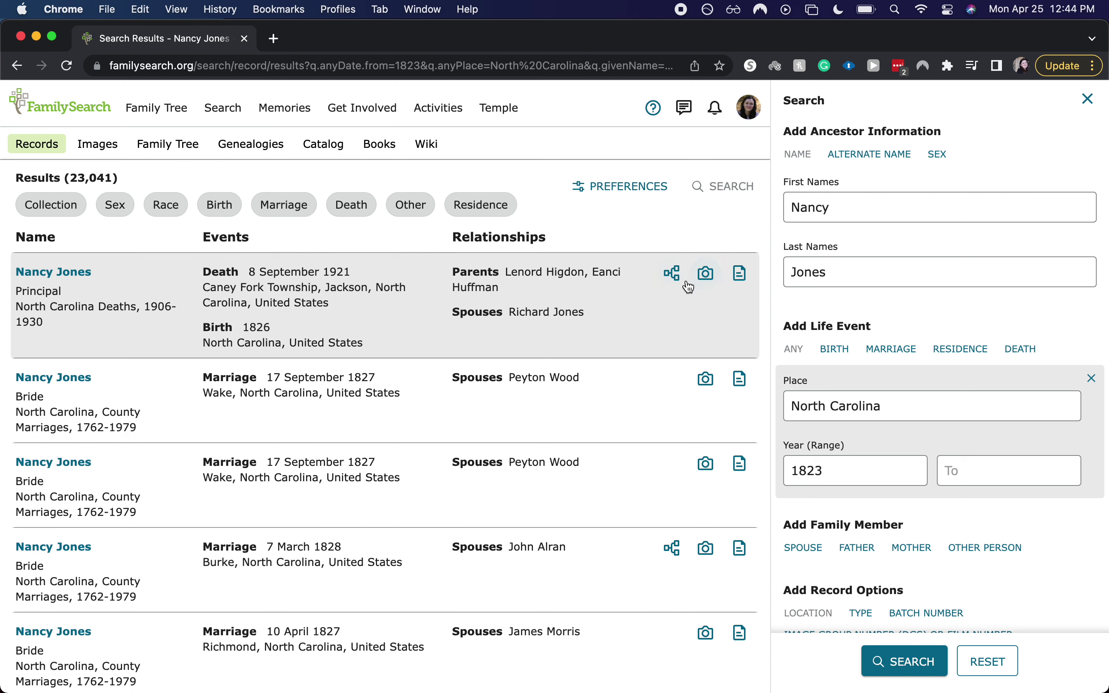
left_click(680, 284)
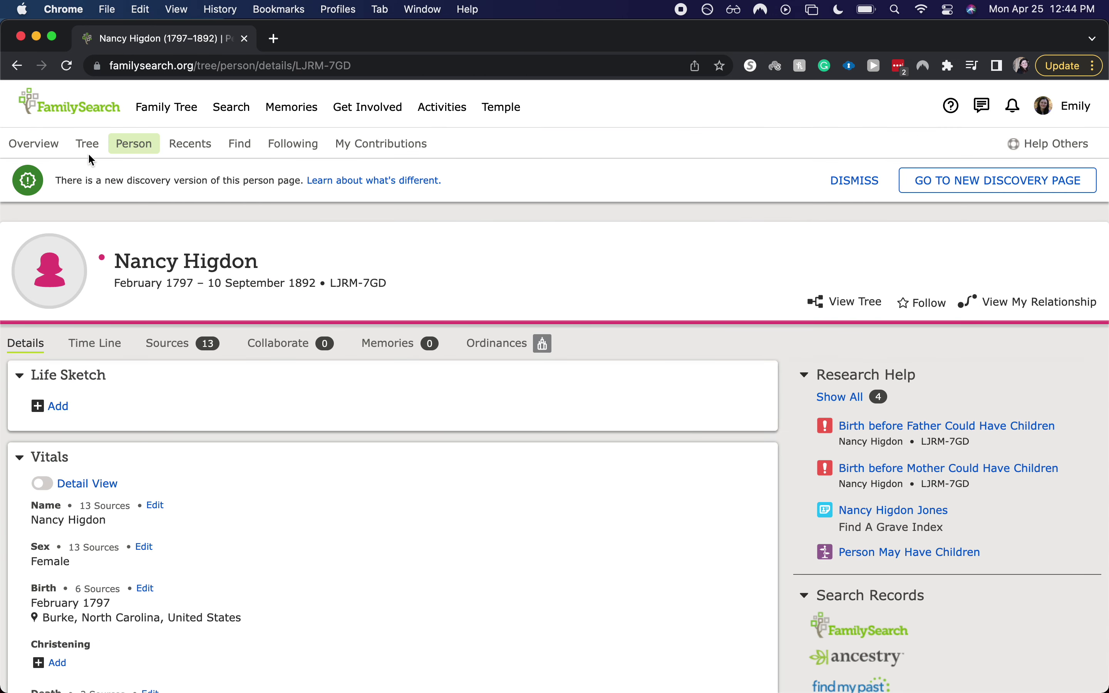
left_click(17, 65)
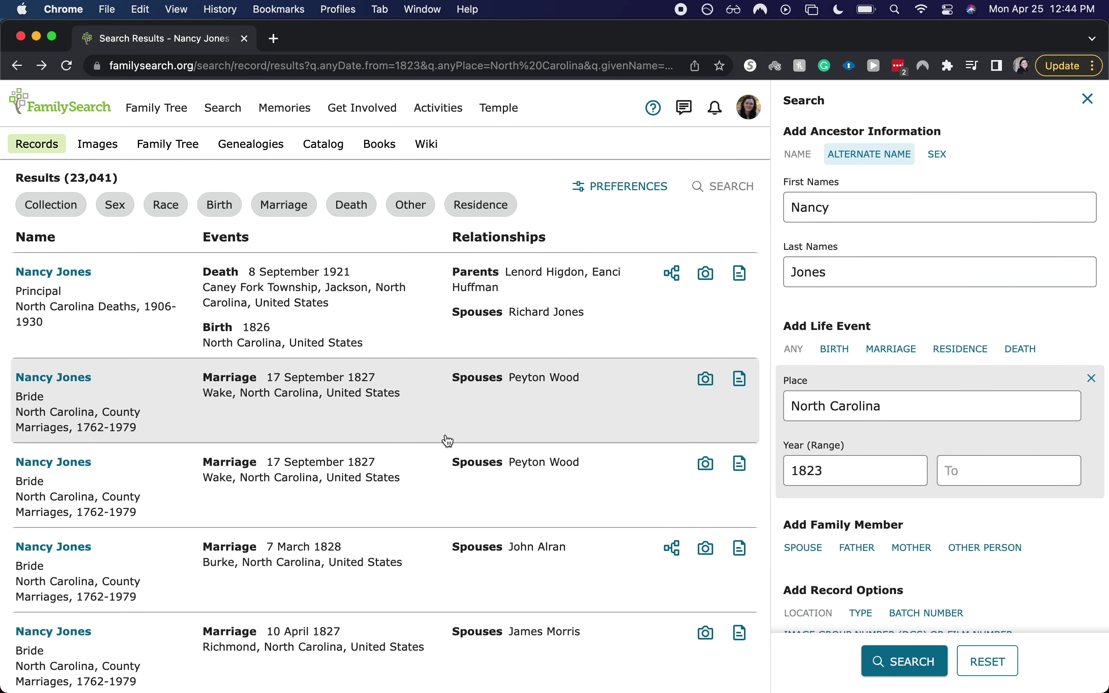
scroll(411, 462, "down", 5)
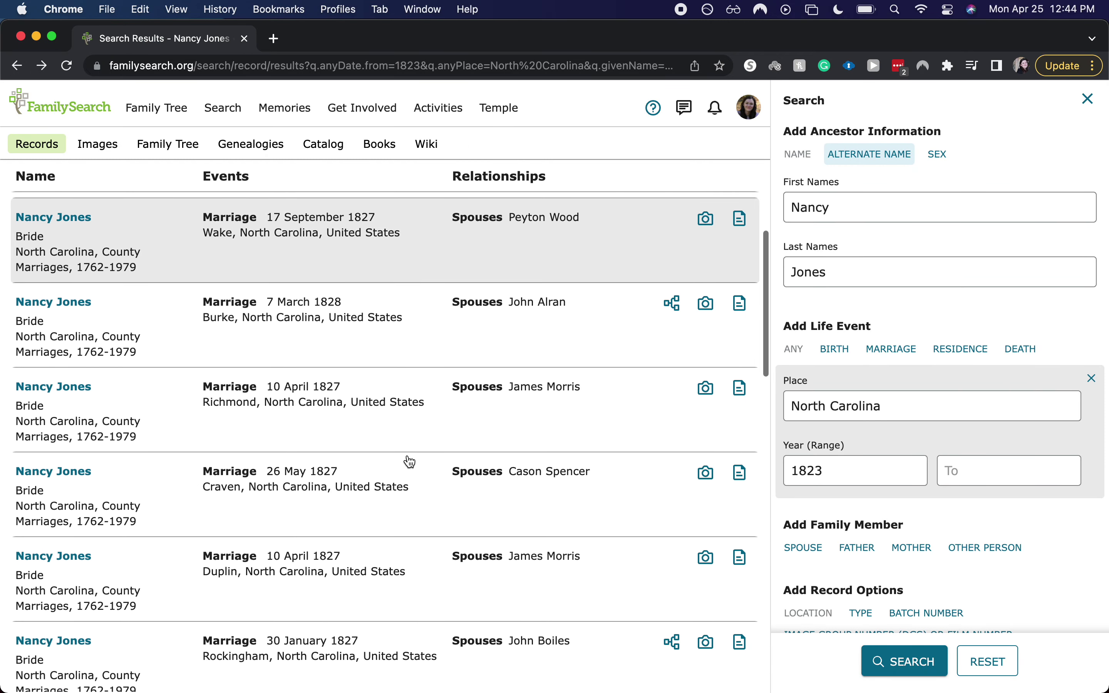
scroll(410, 462, "down", 3)
scroll(410, 462, "down", 1)
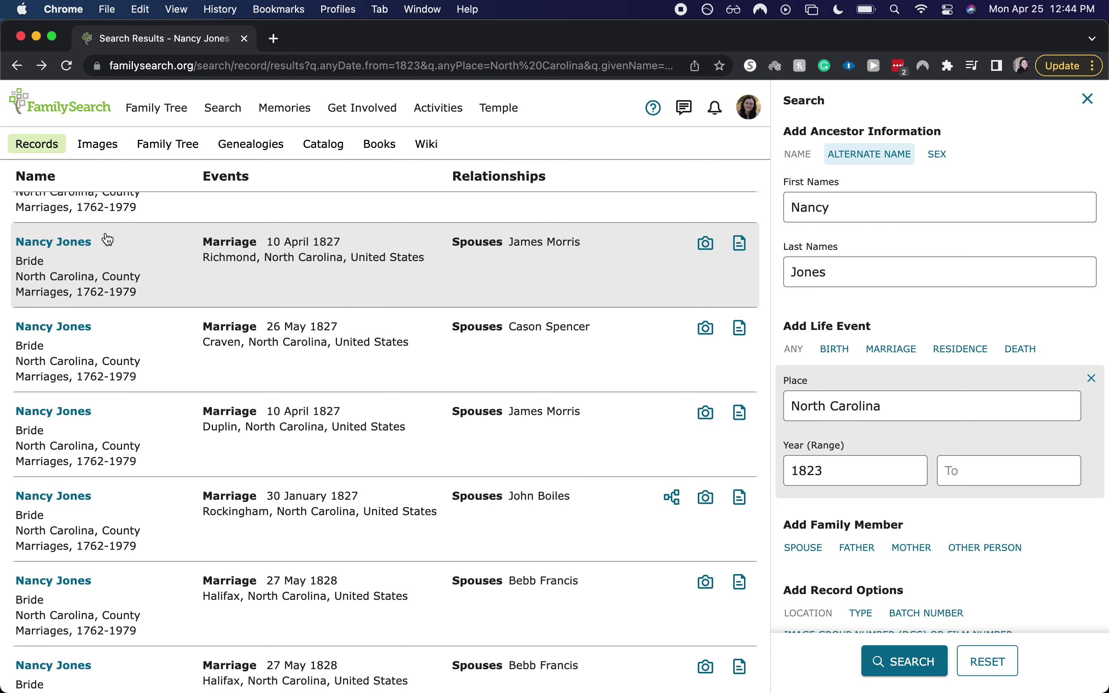
scroll(87, 390, "up", 1)
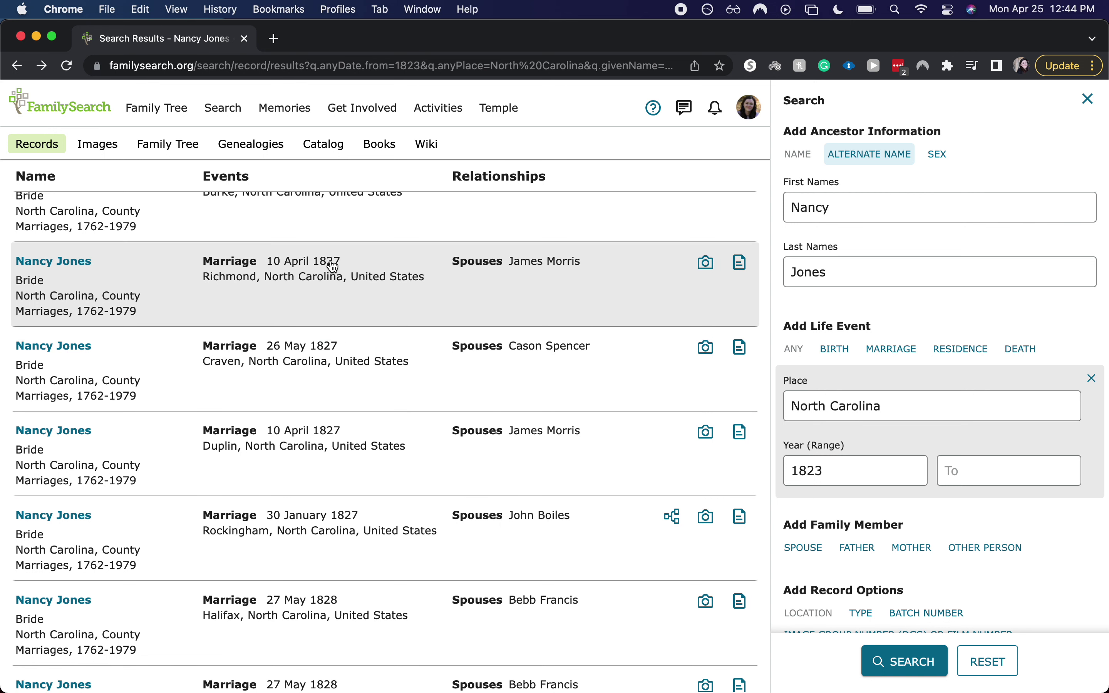
left_click(840, 350)
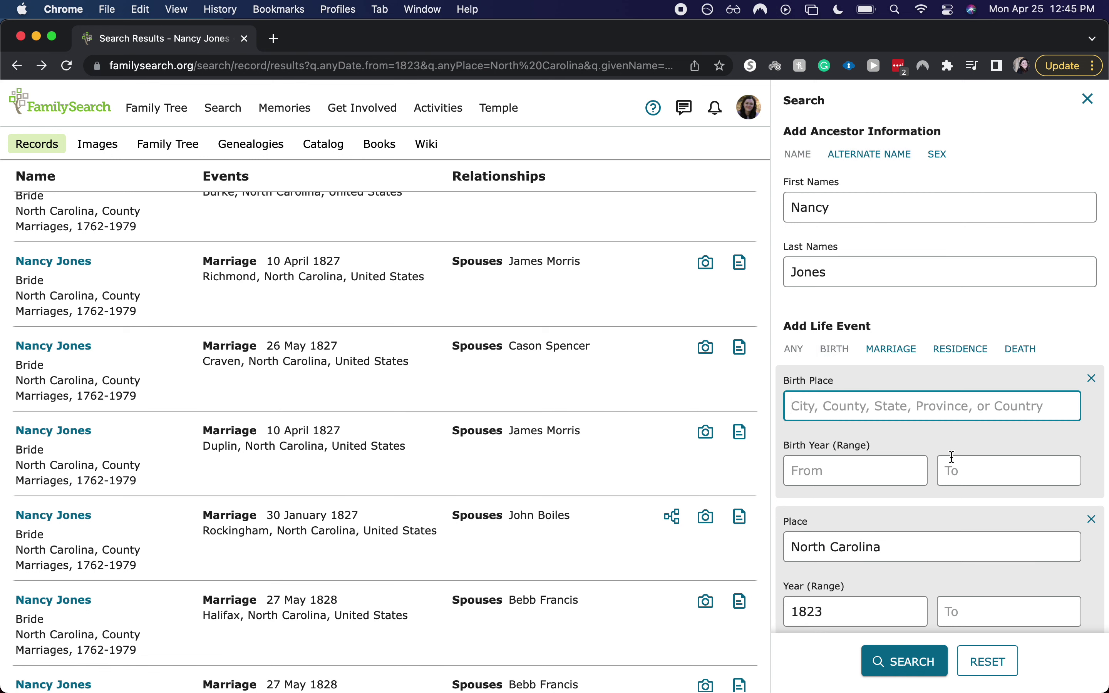
Search for births in North Carolina in 1823, dropping the general place filter.
type("Nort")
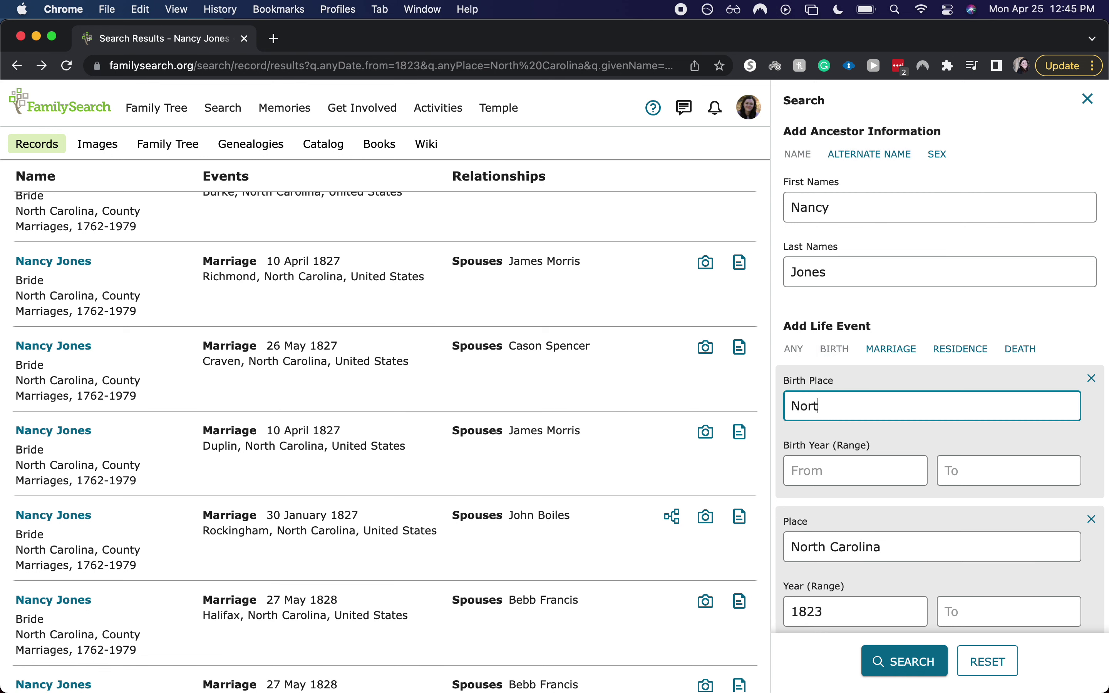
type("h Carolina")
key("Tab")
type("1823")
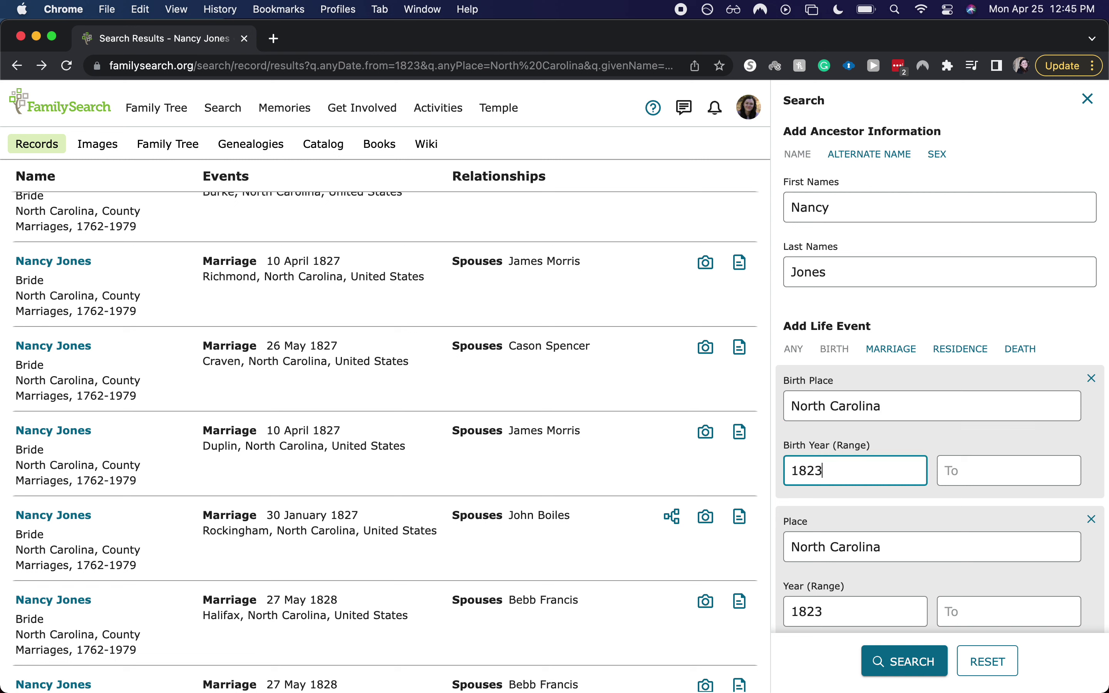
left_click(1090, 520)
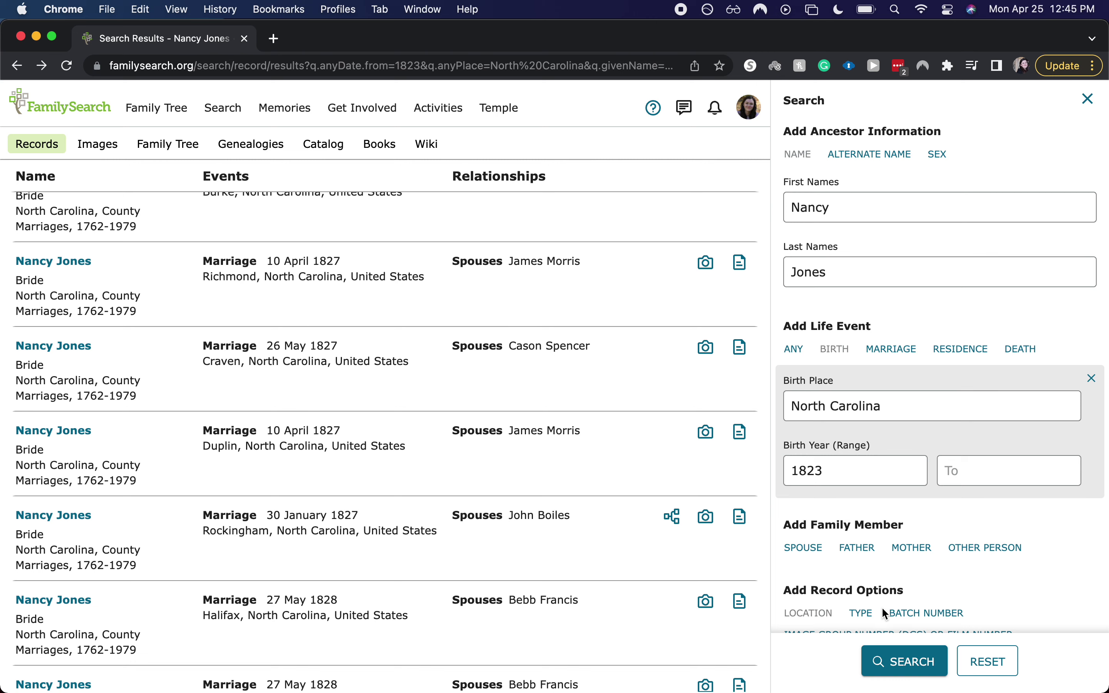
left_click(884, 661)
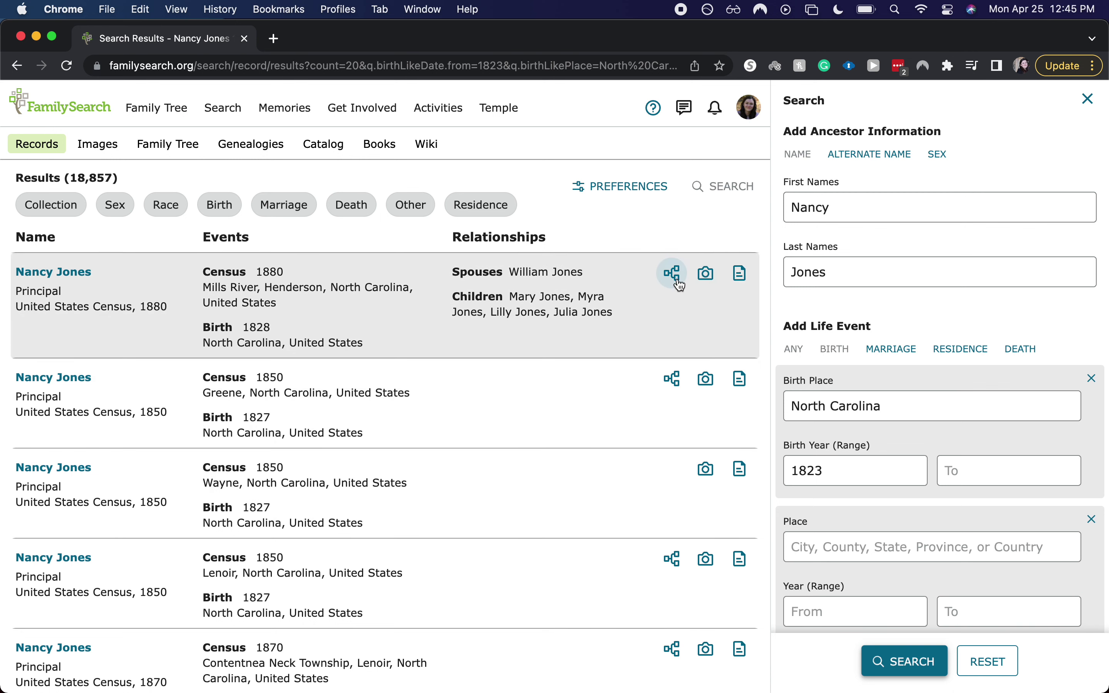
left_click(706, 469)
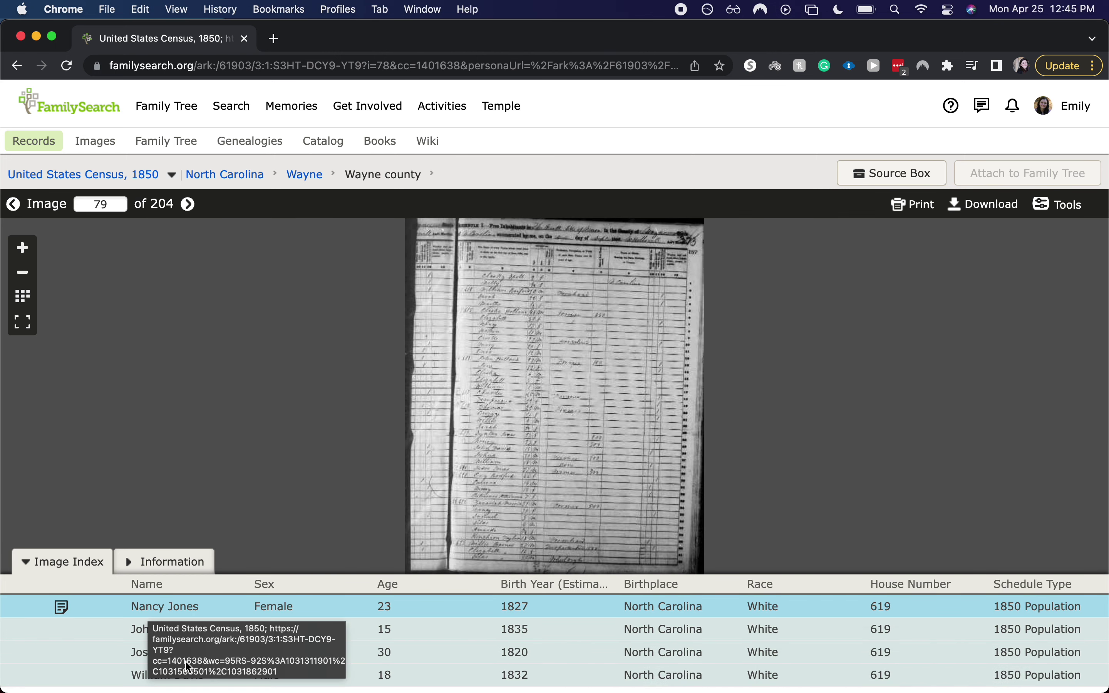
scroll(195, 625, "up", 1)
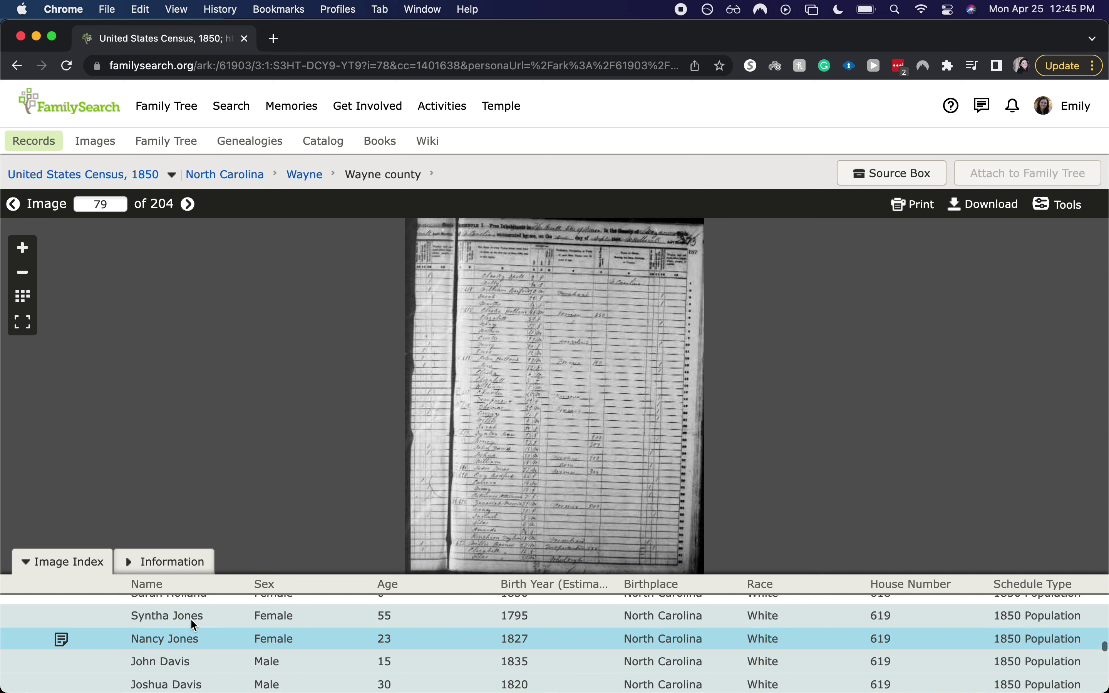
scroll(194, 624, "up", 1)
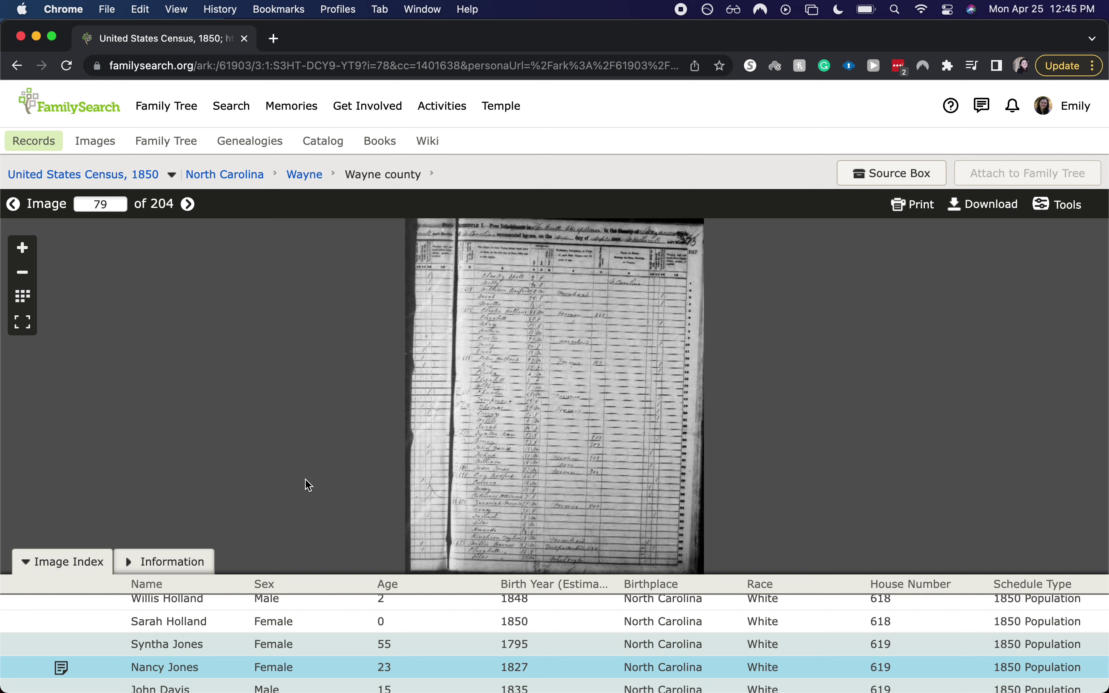
key("super+bracketleft")
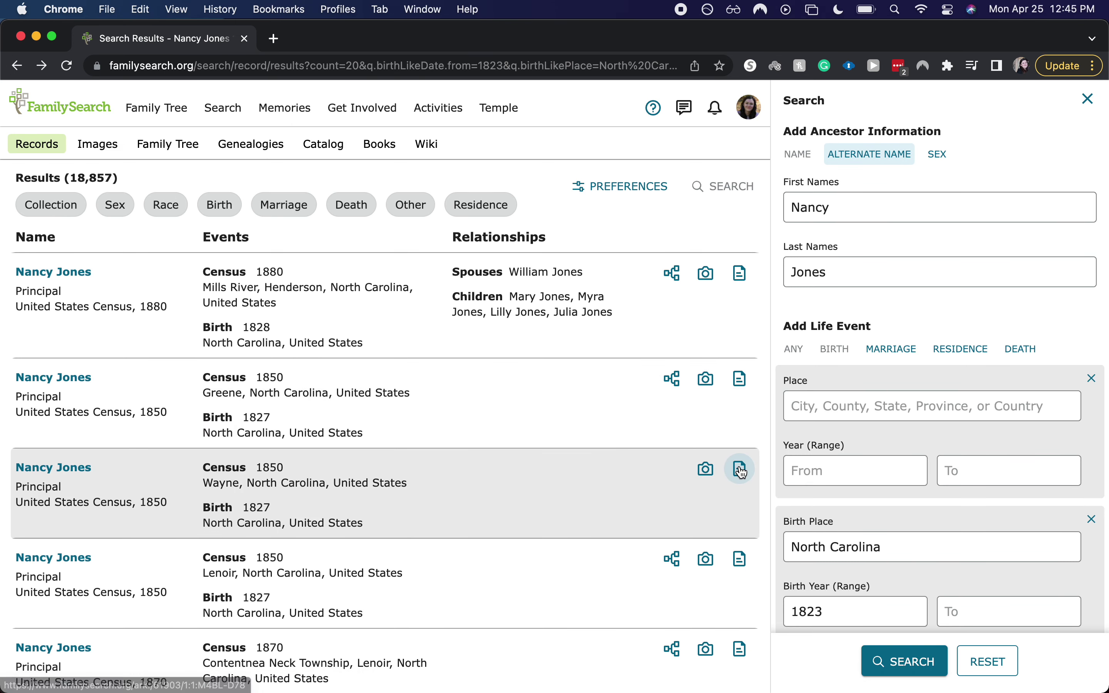
Open the 1850 Wayne, North Carolina census record's detail page and review it.
left_click(741, 470)
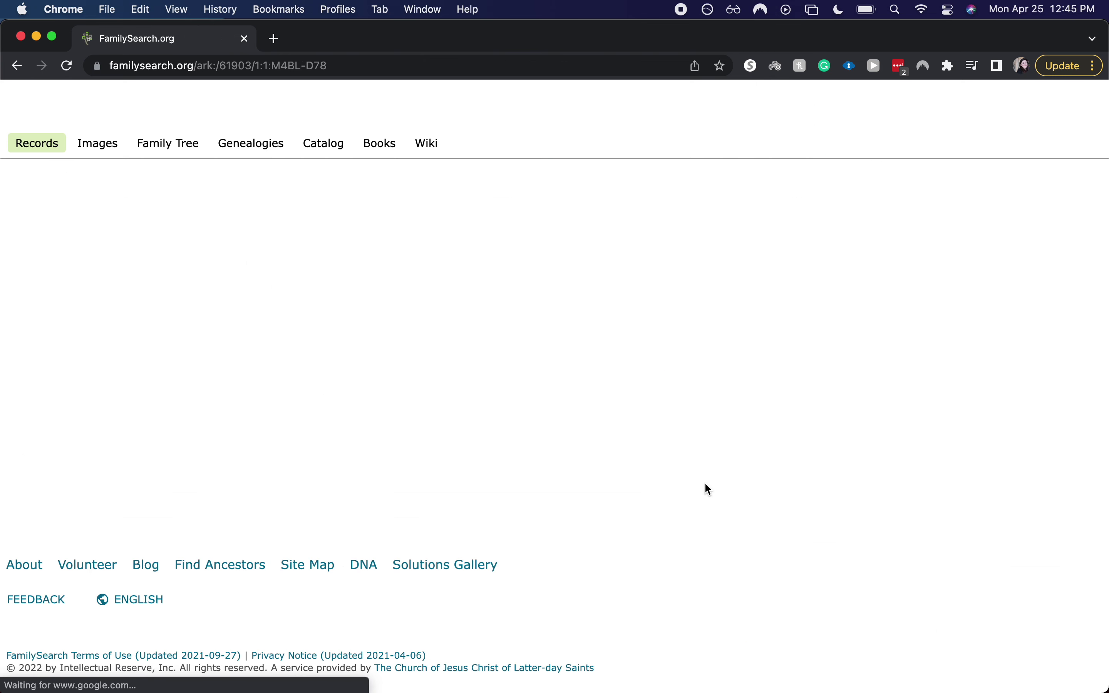
scroll(678, 463, "down", 5)
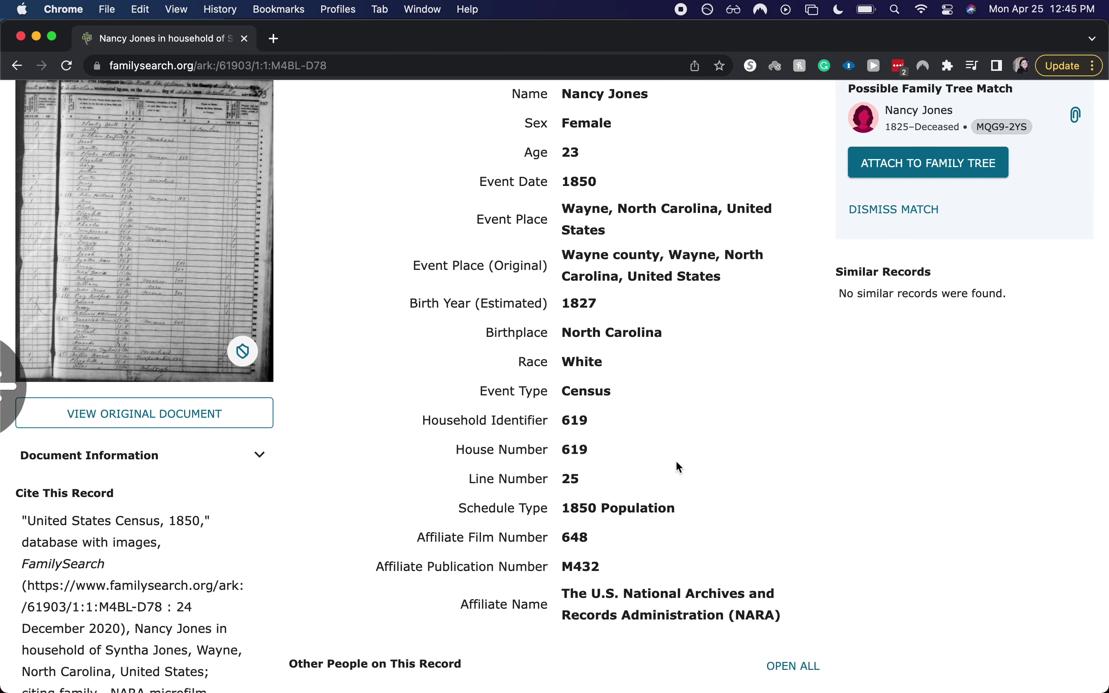
scroll(626, 442, "up", 2)
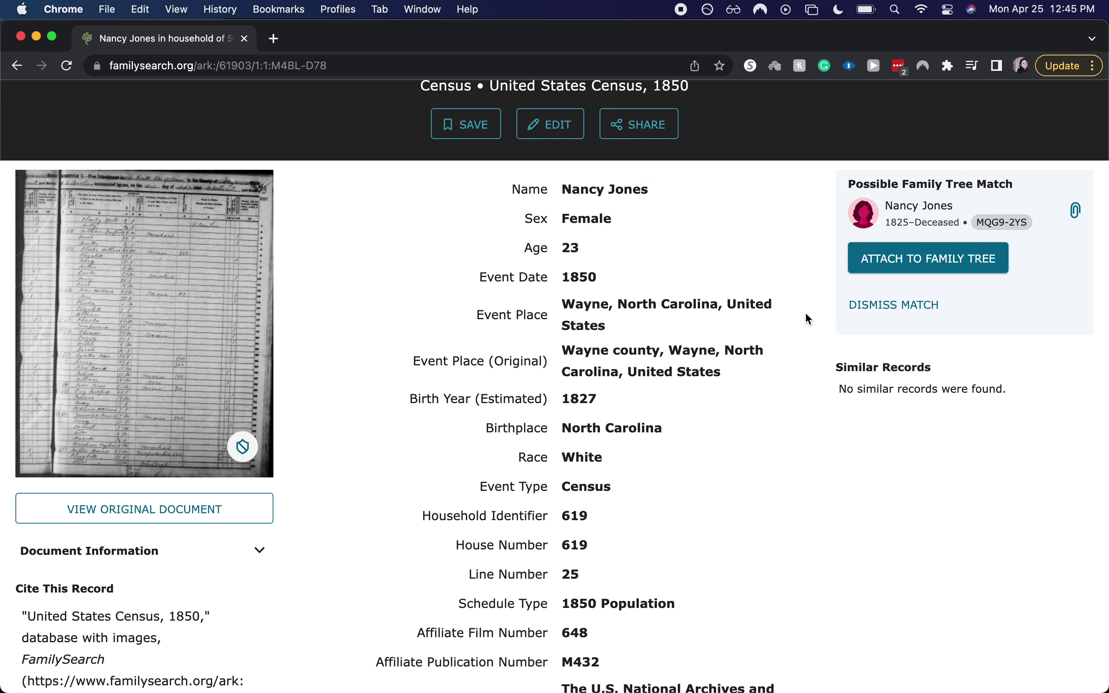
Show the Source Linker pairing the 1850 census person with the tree match, attaching nothing.
left_click(855, 270)
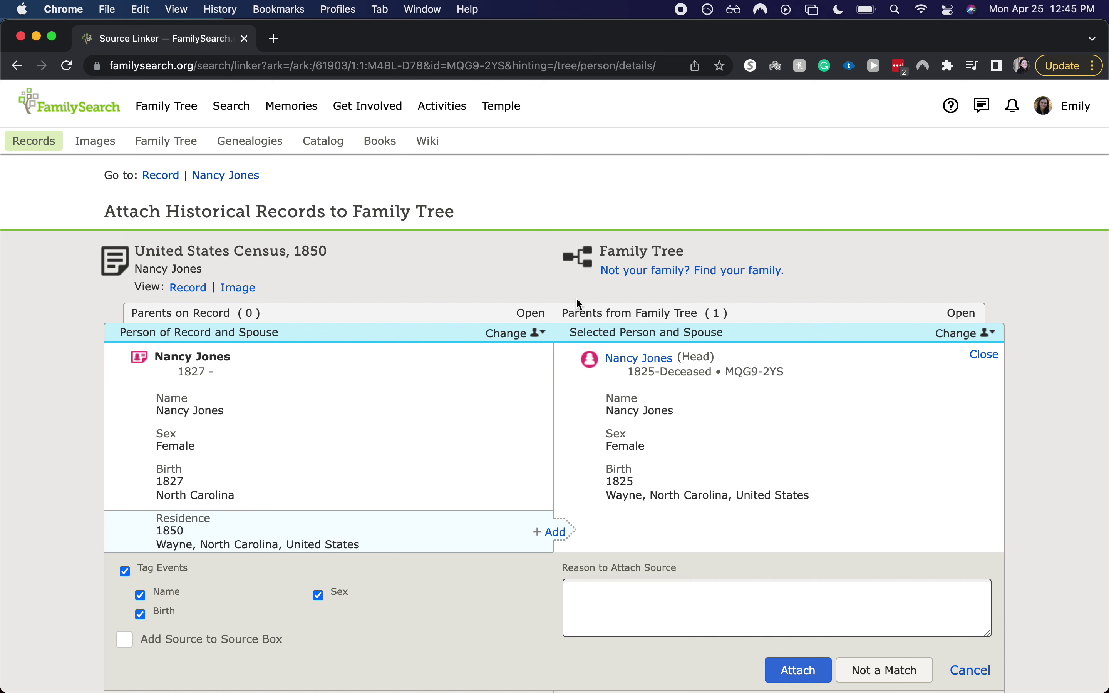
scroll(808, 274, "down", 5)
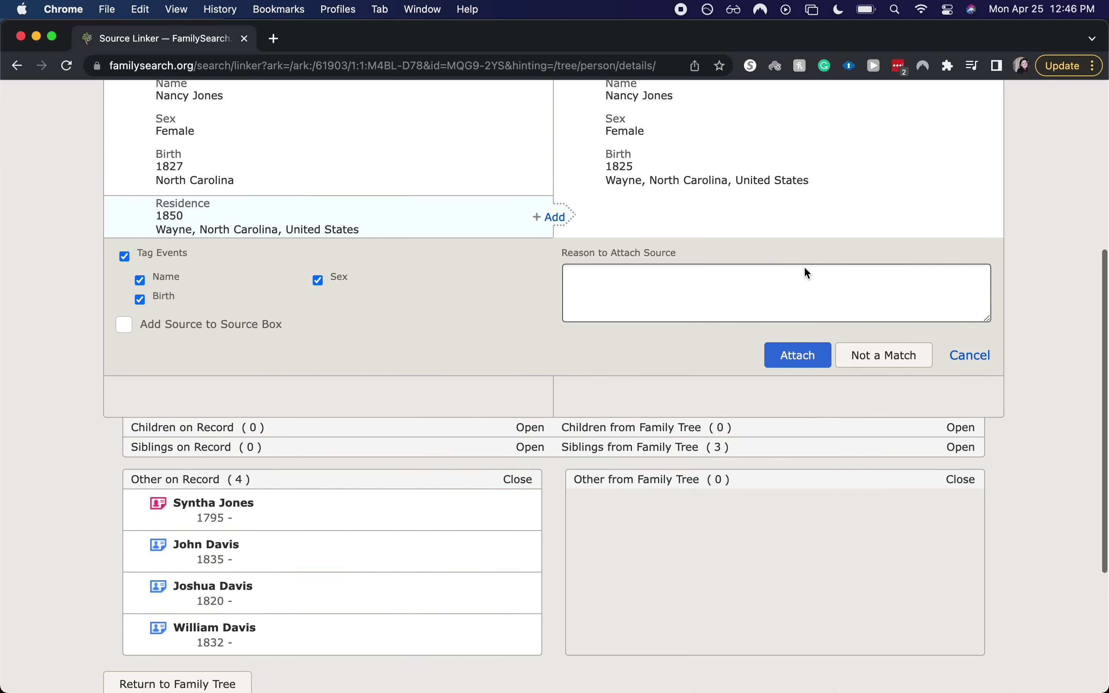
left_click(996, 360)
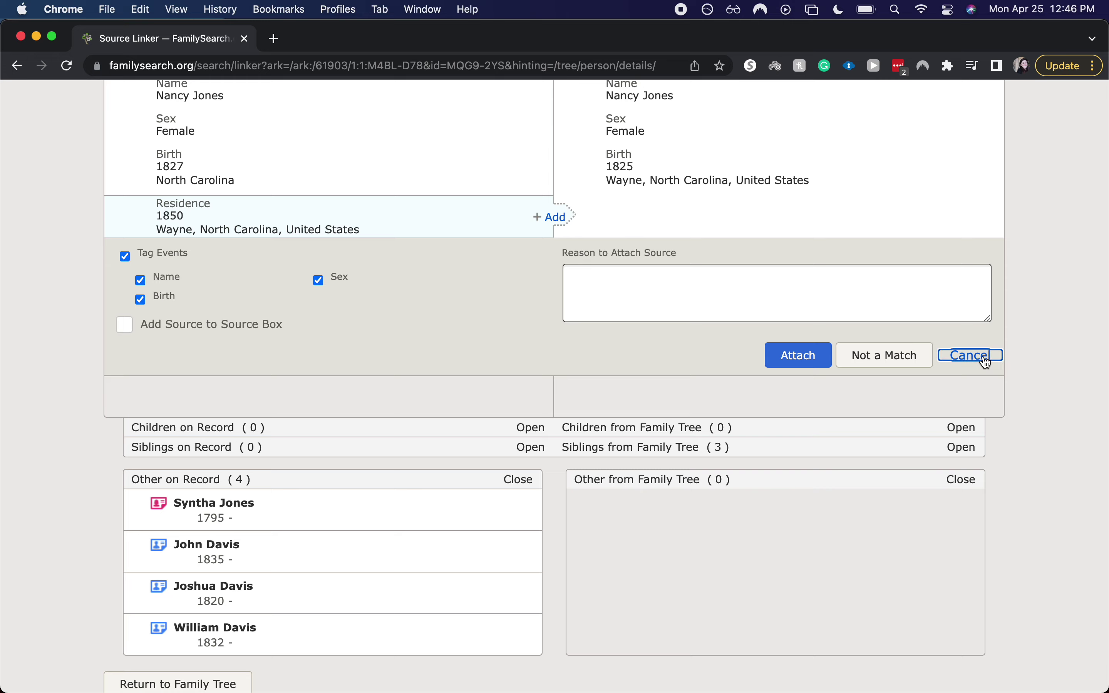
scroll(879, 293, "up", 5)
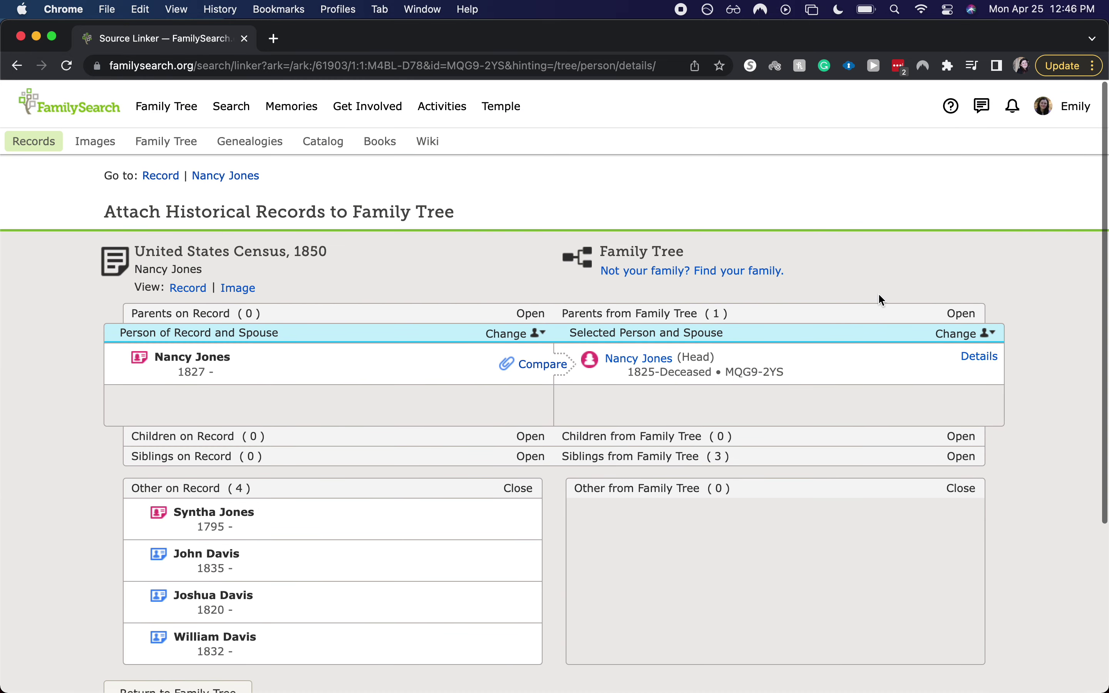